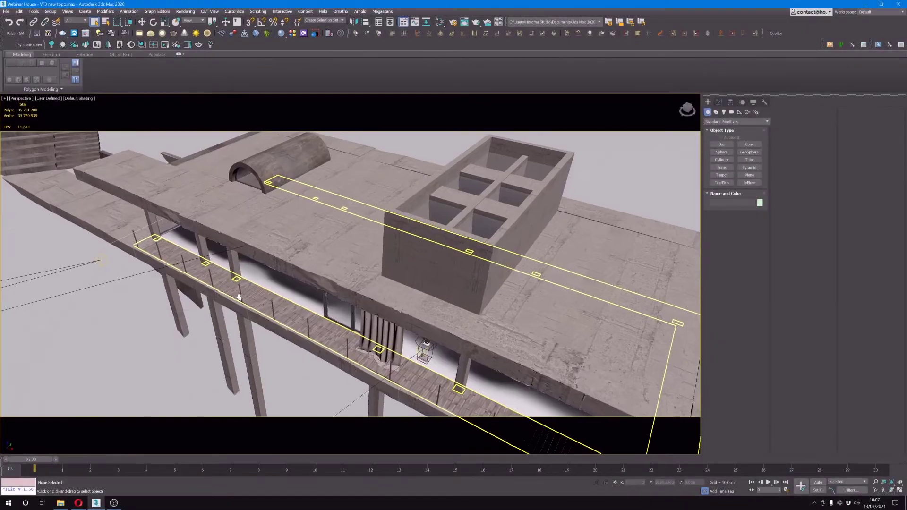
# Use bitmapCollector to gather all scene bitmaps into House in the forest's TEXTURES+MODELES folder
pyautogui.scroll(5, 357, 265)
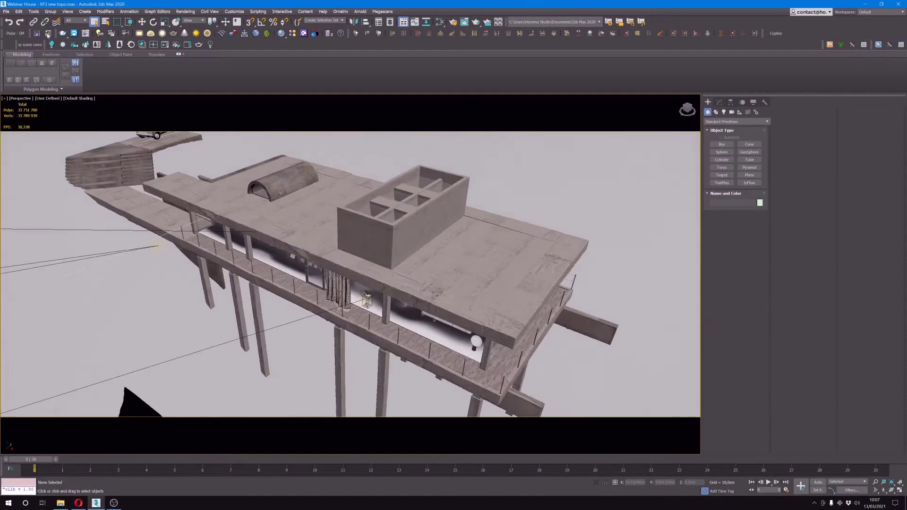
pyautogui.click(47, 34)
pyautogui.click(244, 174)
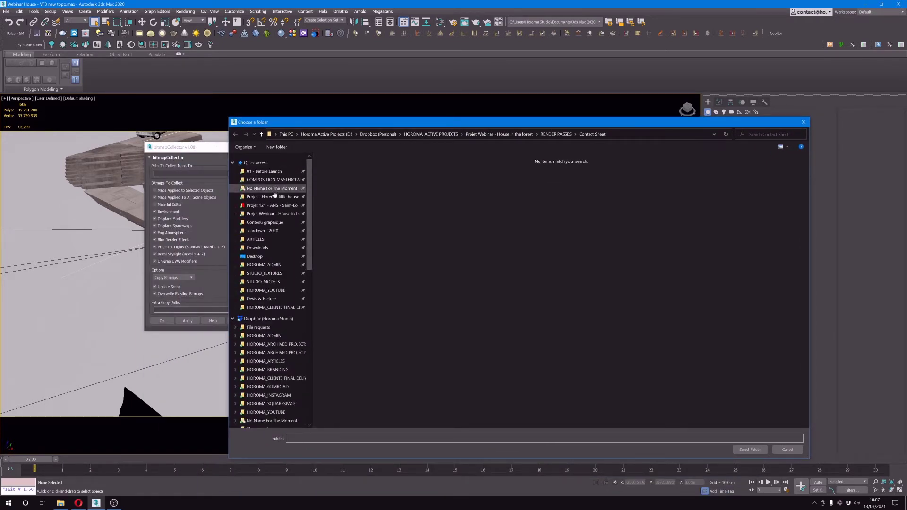
pyautogui.click(273, 214)
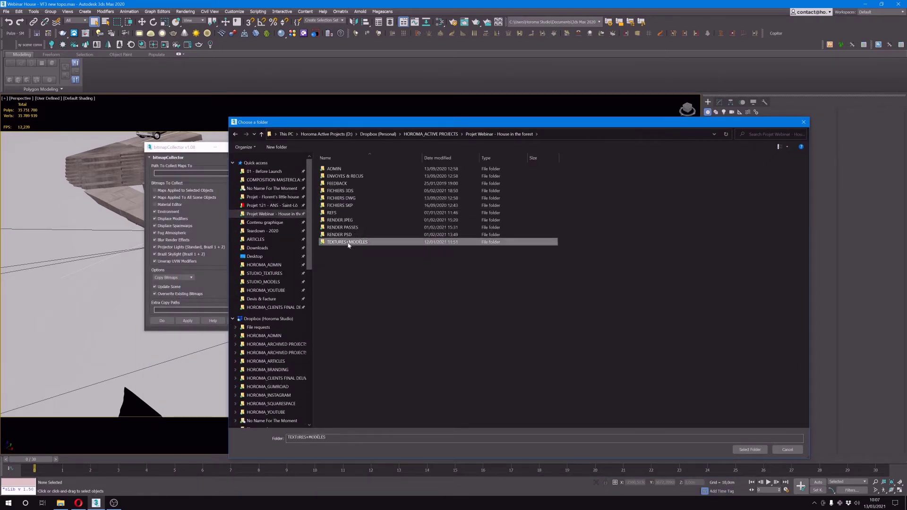
pyautogui.doubleClick(347, 242)
pyautogui.click(752, 450)
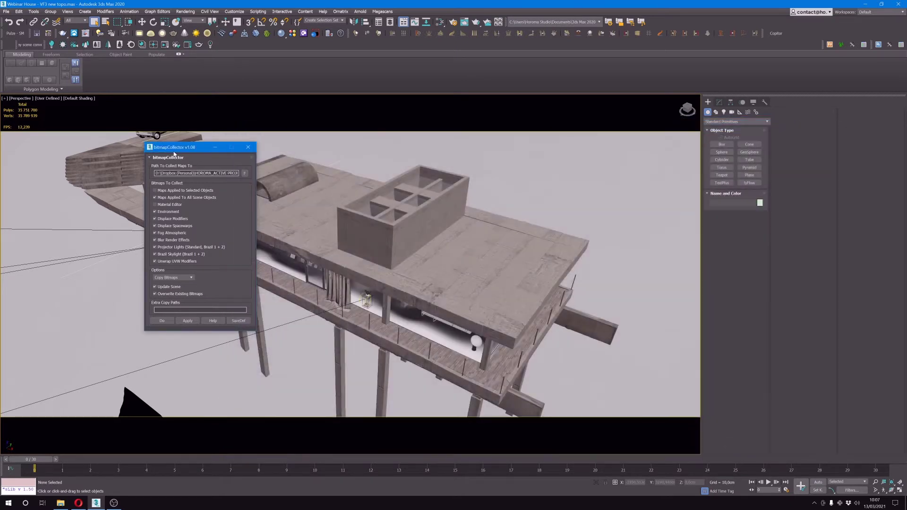
pyautogui.click(161, 318)
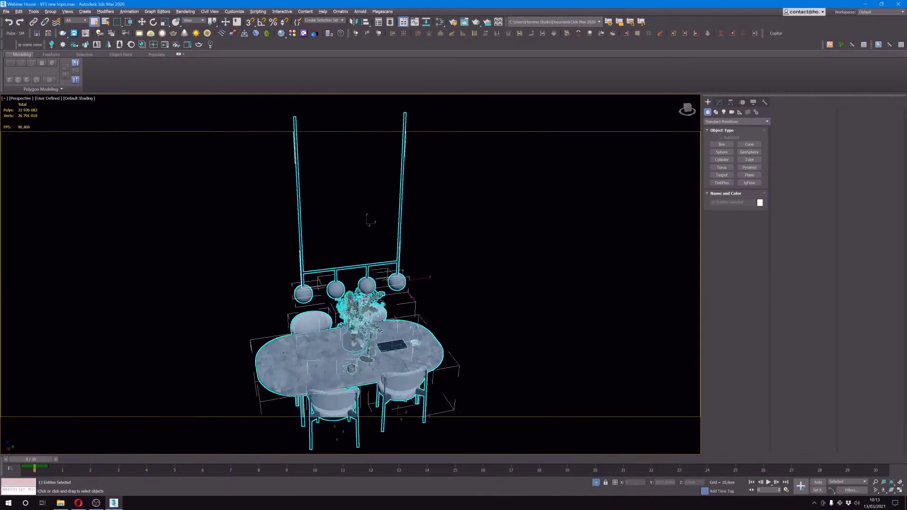
# Add the isolated dining table, chairs and pendant lamps to Connecter as a new 3D asset
pyautogui.keyDown('alt'); pyautogui.moveTo(205, 306); pyautogui.dragTo(324, 293, button='middle'); pyautogui.keyUp('alt')
pyautogui.rightClick(324, 294)
pyautogui.click(377, 367)
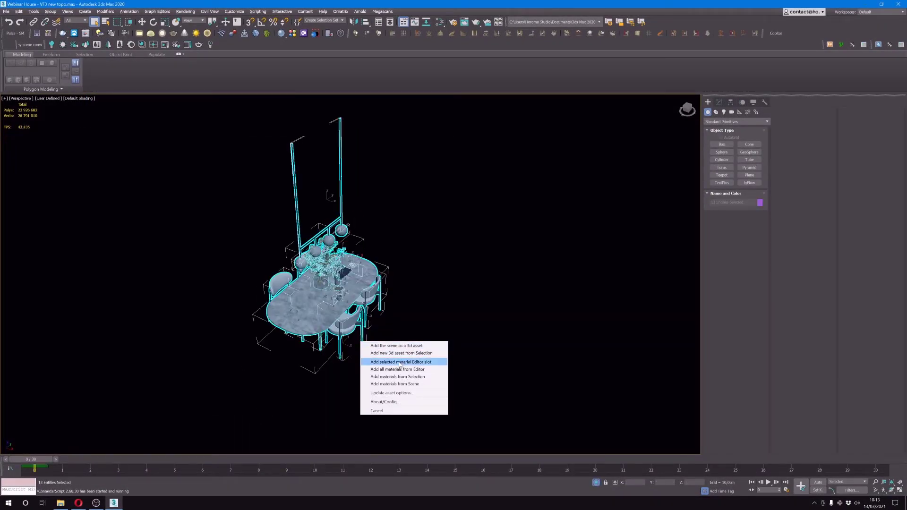
pyautogui.click(402, 353)
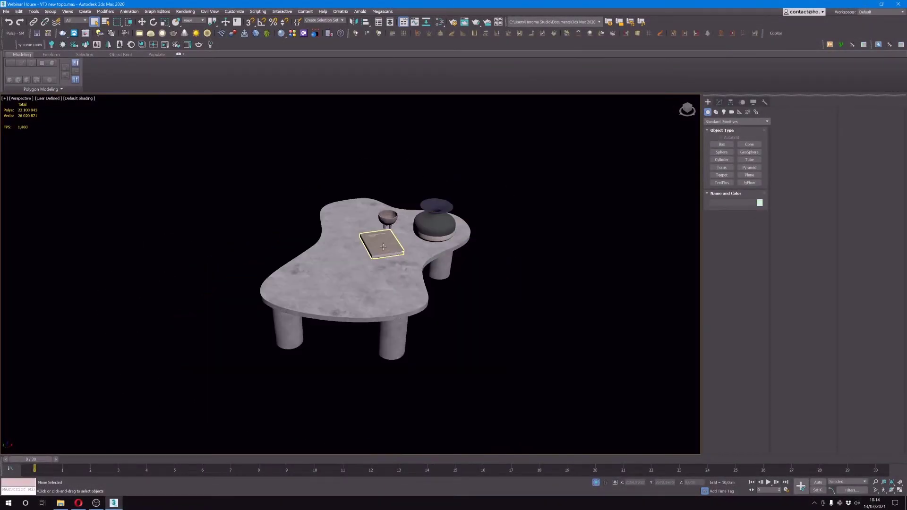
# Add the coffee table with bowl, vase and book to Connecter as a new asset from selection
pyautogui.scroll(5, 357, 292)
pyautogui.rightClick(346, 260)
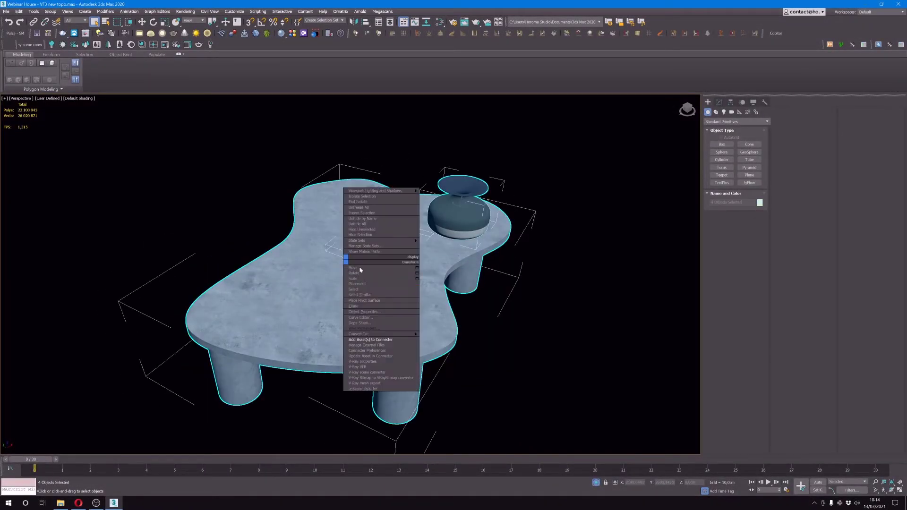
pyautogui.click(380, 341)
pyautogui.click(402, 353)
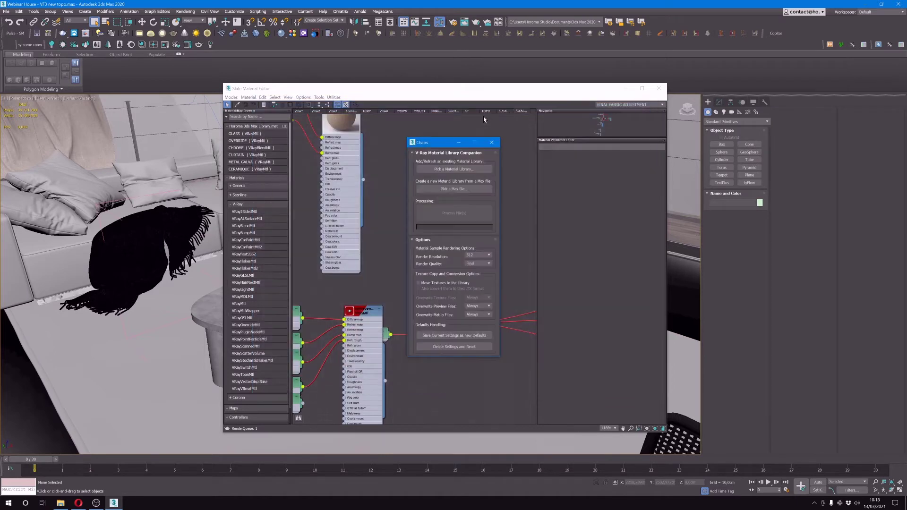
# Convert the Horoma 3ds Max Library .mat file from the Desktop in the V-Ray Material Library Companion
pyautogui.click(454, 169)
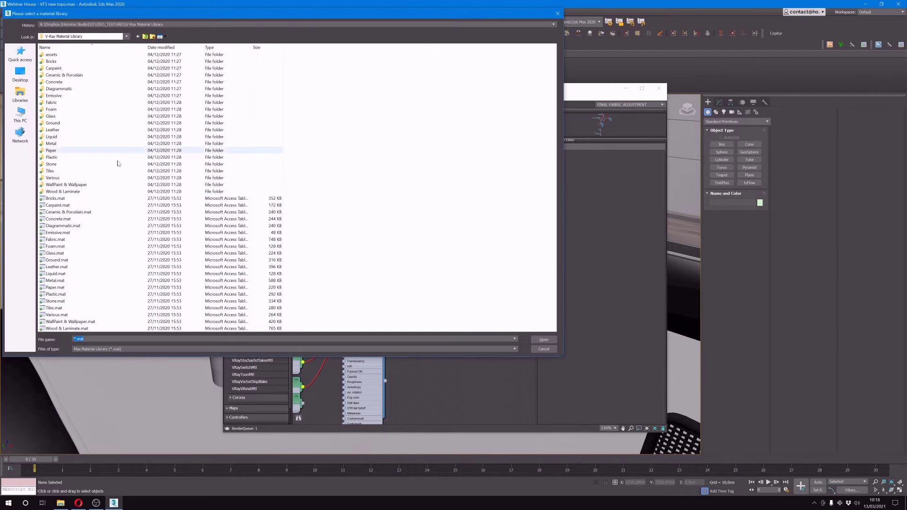
pyautogui.click(19, 75)
pyautogui.doubleClick(258, 71)
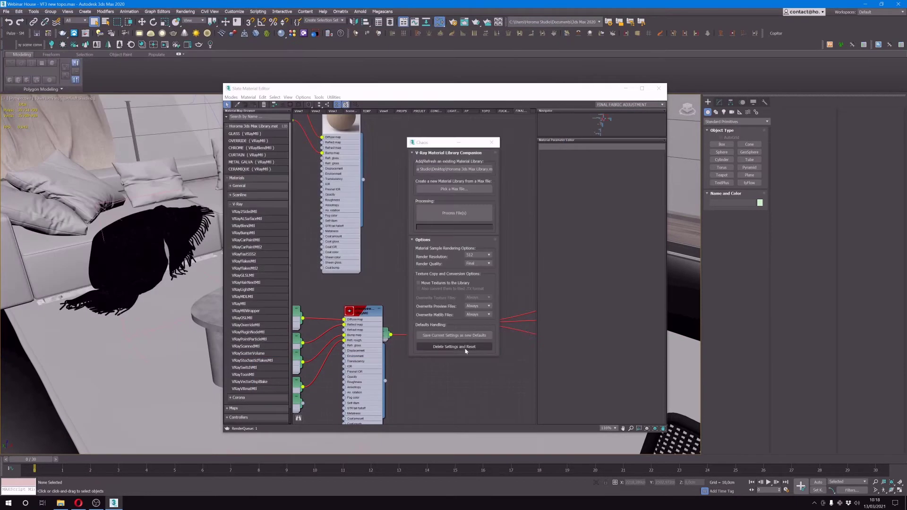
pyautogui.click(448, 216)
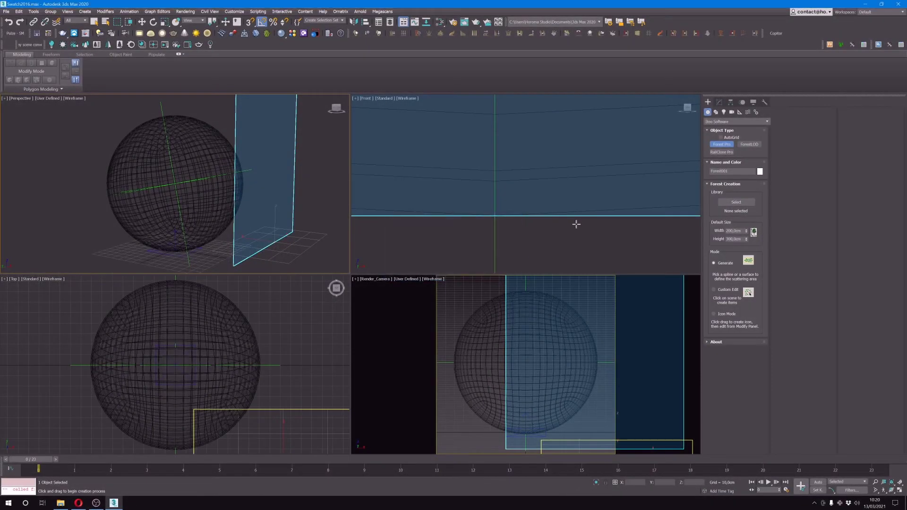
# From the Forest object's Modify panel, open the Forest Pack library and its Forest Library Presets
pyautogui.click(722, 102)
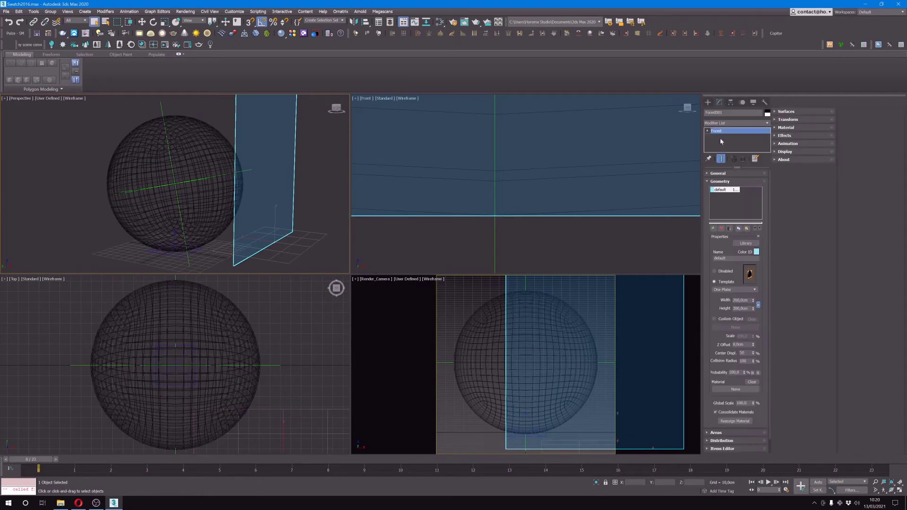
pyautogui.click(746, 242)
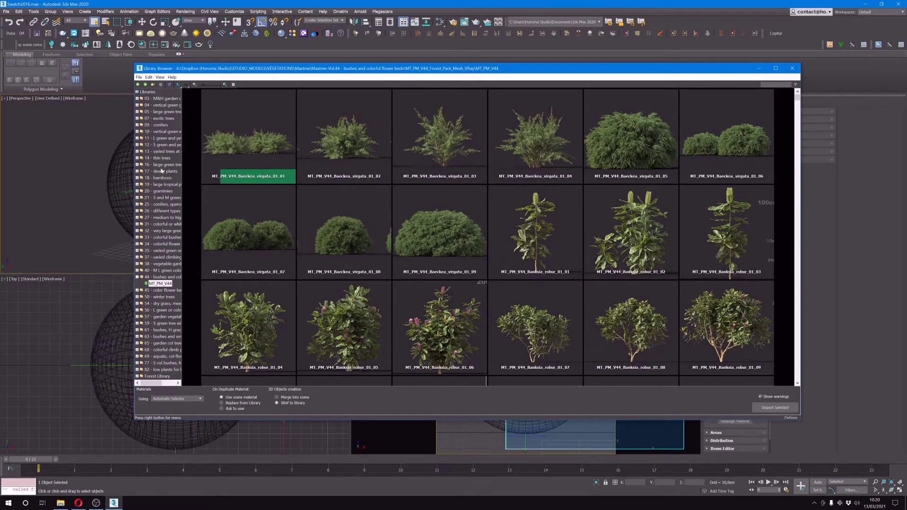
pyautogui.moveTo(367, 76); pyautogui.dragTo(458, 76)
pyautogui.click(156, 278)
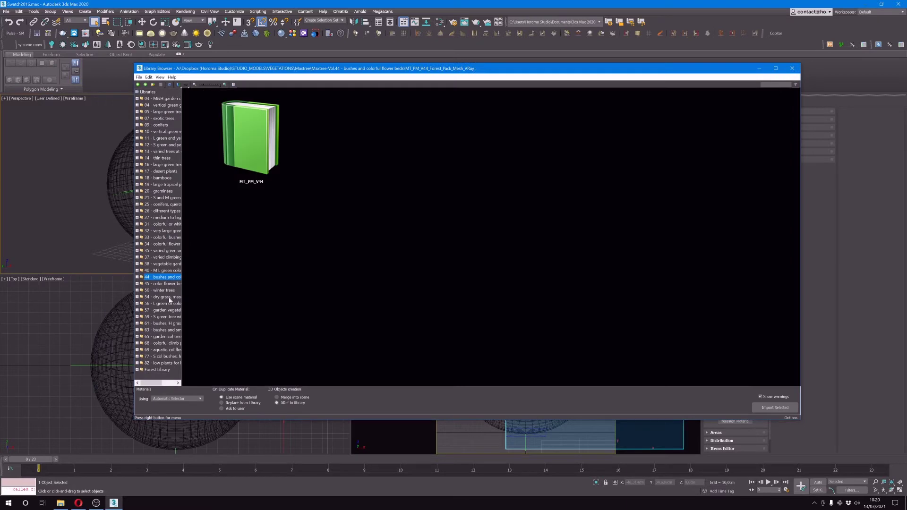
pyautogui.doubleClick(153, 369)
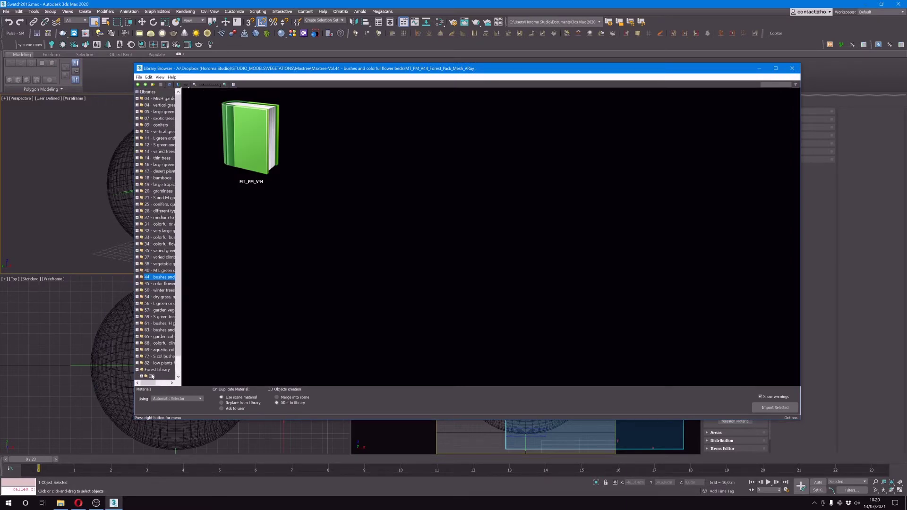
pyautogui.scroll(-1, 156, 356)
pyautogui.click(163, 350)
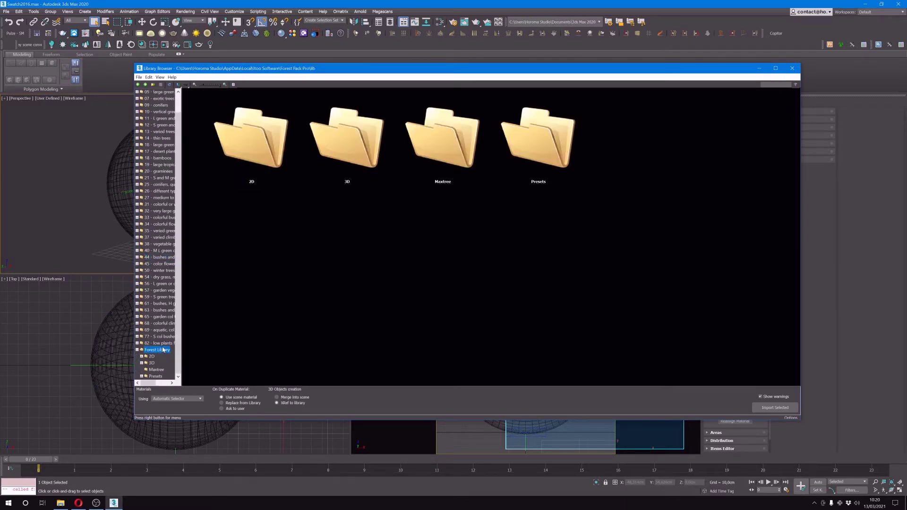
pyautogui.doubleClick(156, 377)
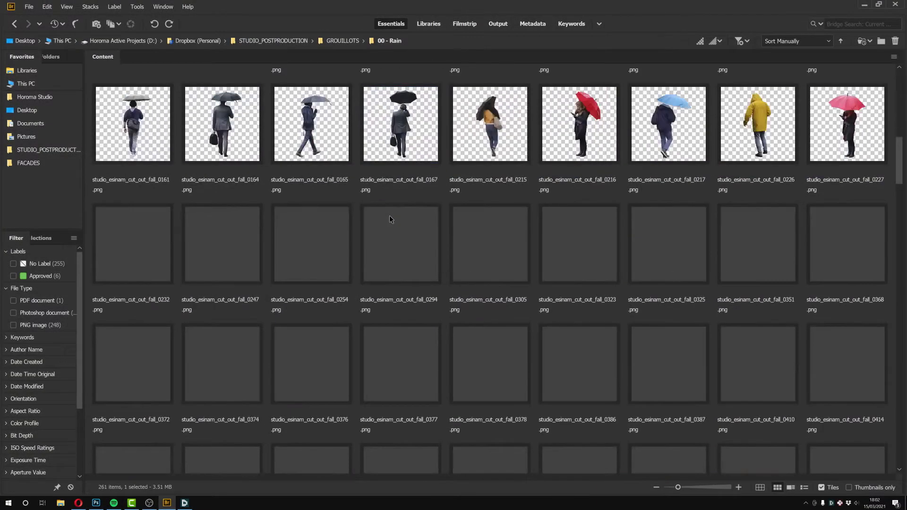
pyautogui.scroll(-10, 389, 215)
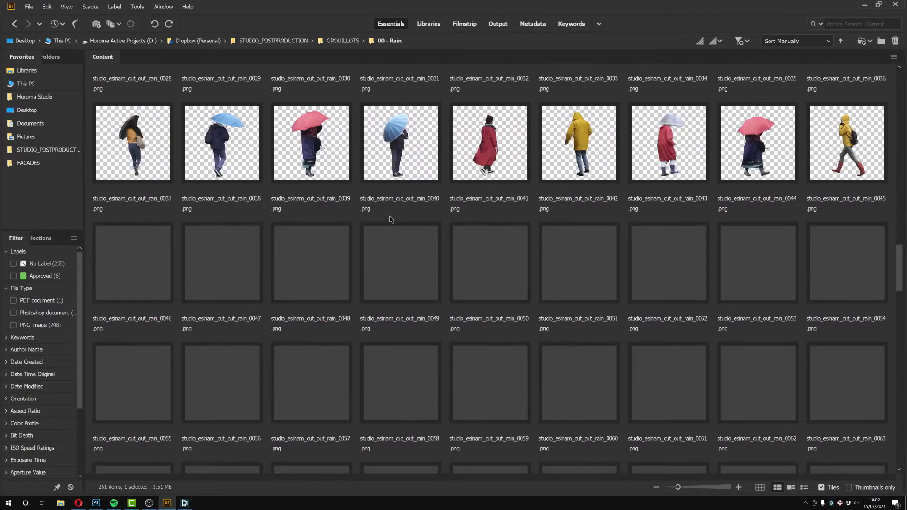
pyautogui.scroll(-7, 390, 219)
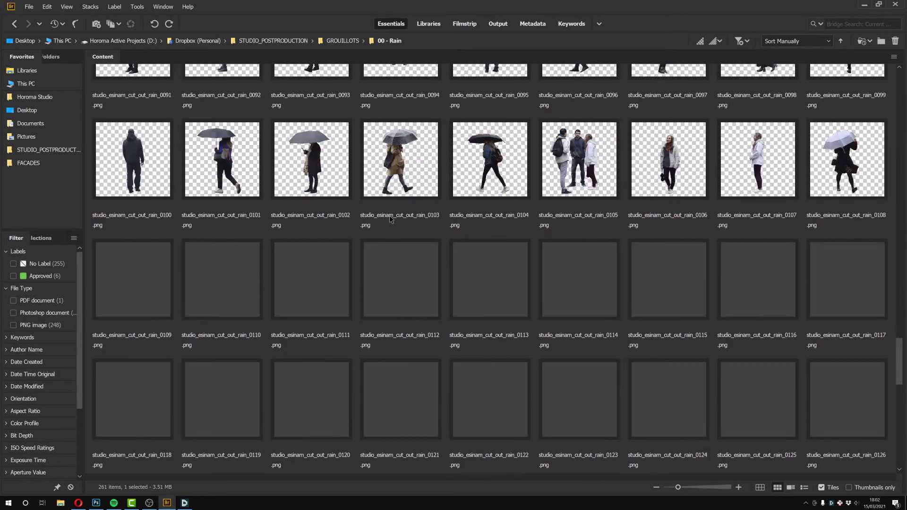
pyautogui.scroll(-6, 390, 219)
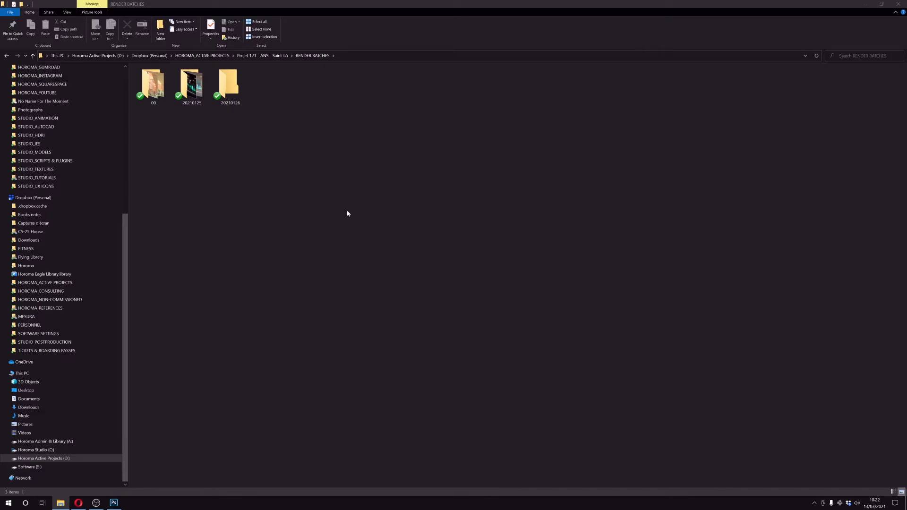
# In Explorer, go up to the parent folder and then back to RENDER BATCHES
pyautogui.click(321, 198)
pyautogui.hotkey('alt', 'Up')
pyautogui.hotkey('alt', 'Left')
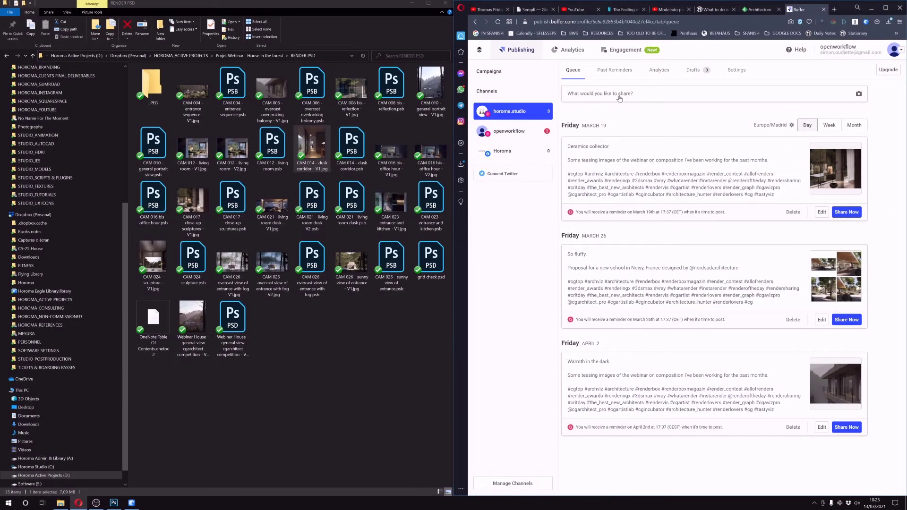
# Start a new Buffer post and drag a render JPG from RENDER PSD into its media box
pyautogui.click(622, 97)
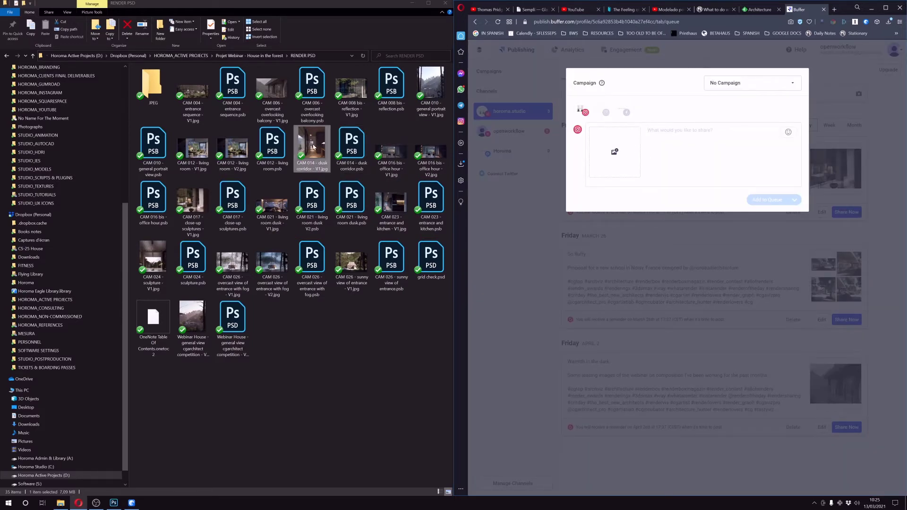
pyautogui.moveTo(312, 146); pyautogui.dragTo(614, 152)
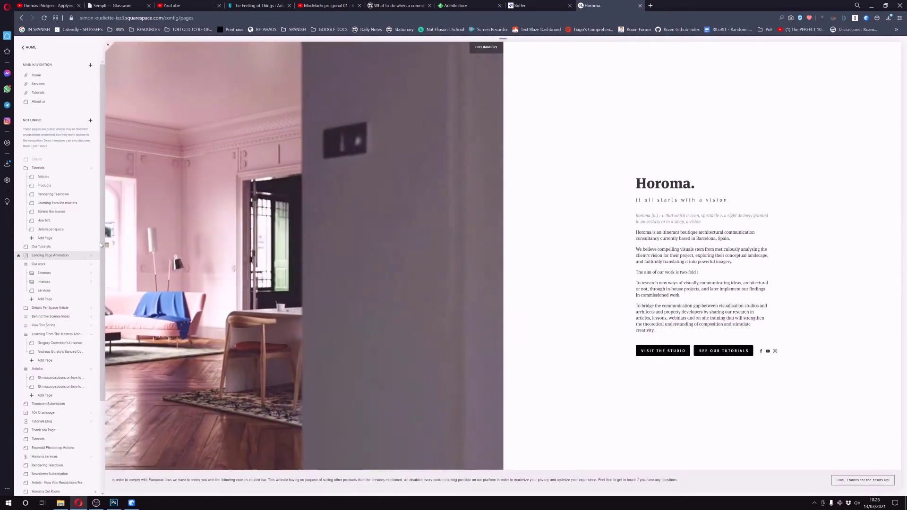
# Open the Interiors page listed under Our work in the Squarespace Pages panel
pyautogui.click(43, 282)
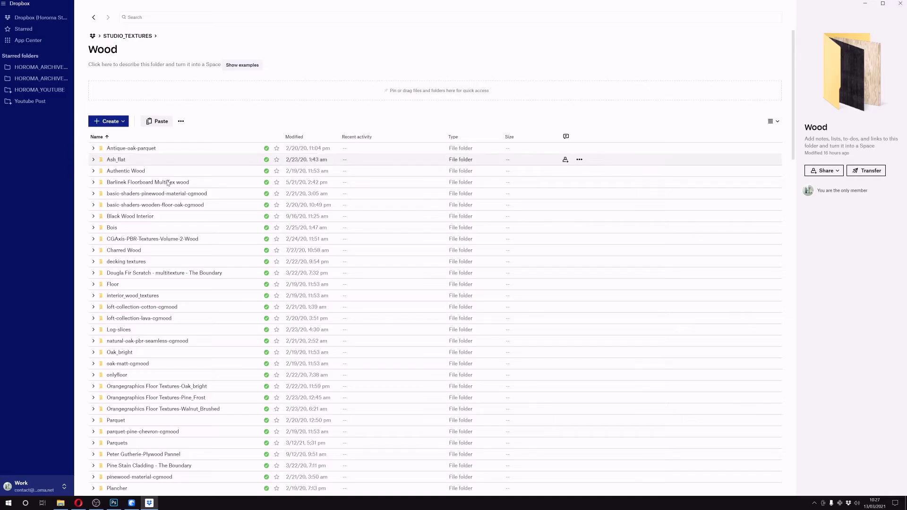
# Open HOROMA_ARCHIVED PROJECTS TEMP, then return to the Dropbox (Horoma Studio) root folder
pyautogui.click(34, 67)
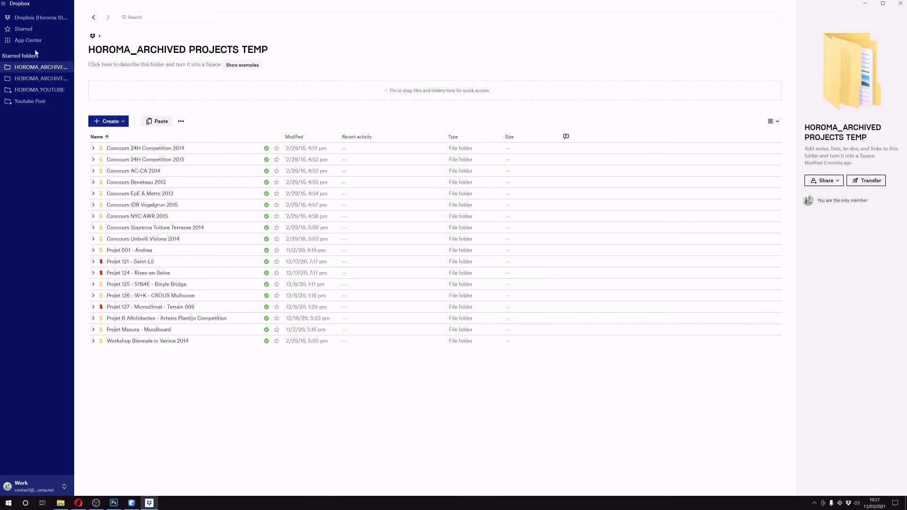
pyautogui.click(34, 19)
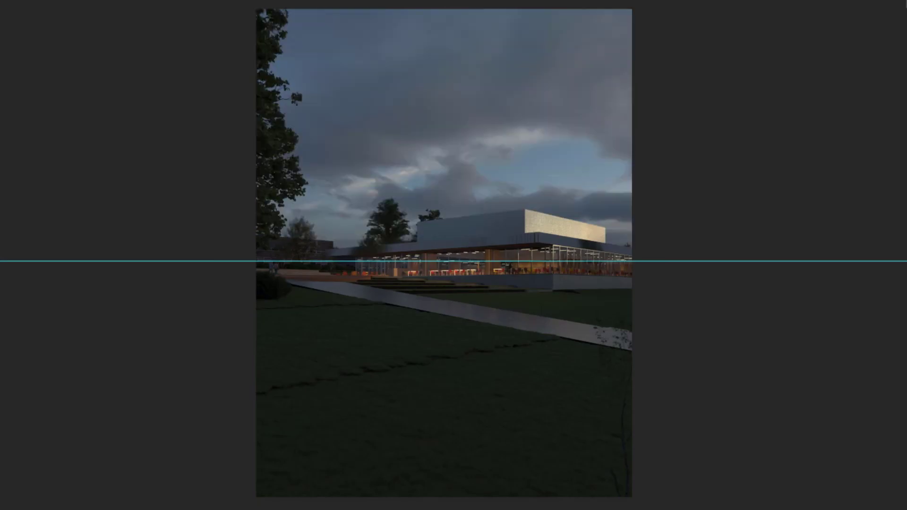
# Paste the bright cumulus cloud image over the render's dark dusk sky
pyautogui.hotkey('ctrl', 'v')
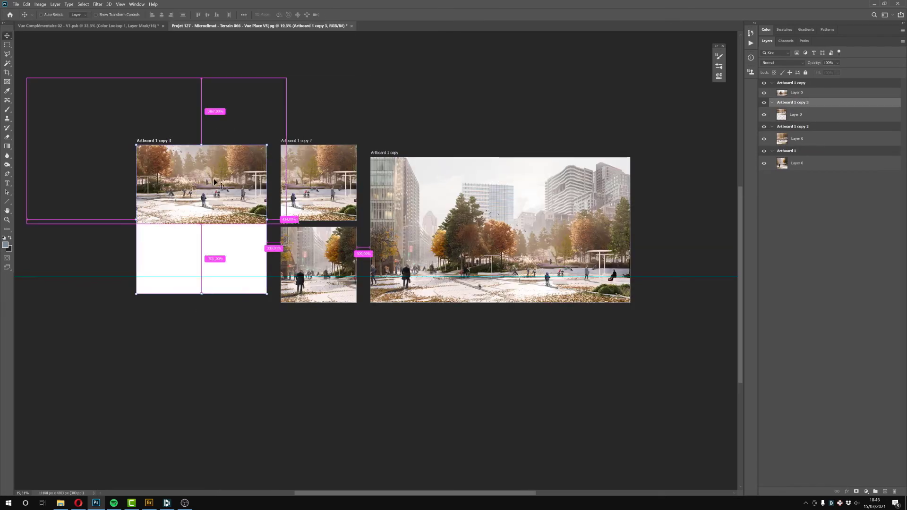
# Reframe the street photo in Artboard 1 copy 3 and resize that artboard from its corner
pyautogui.keyDown('ctrl'); pyautogui.moveTo(210, 193); pyautogui.dragTo(316, 267); pyautogui.keyUp('ctrl')
pyautogui.hotkey('shift', 'v')
pyautogui.click(144, 149)
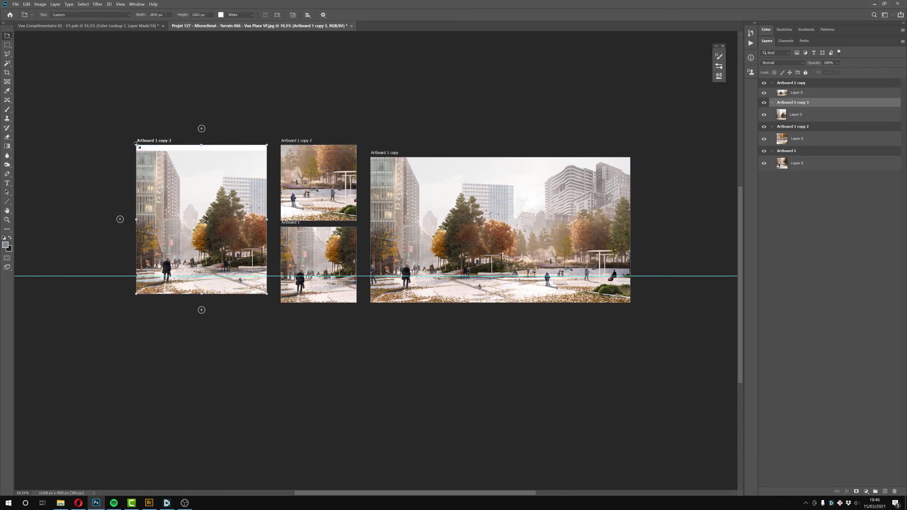
pyautogui.moveTo(144, 149); pyautogui.dragTo(176, 158)
pyautogui.press('v')
pyautogui.keyDown('ctrl'); pyautogui.moveTo(208, 218); pyautogui.dragTo(160, 218); pyautogui.keyUp('ctrl')
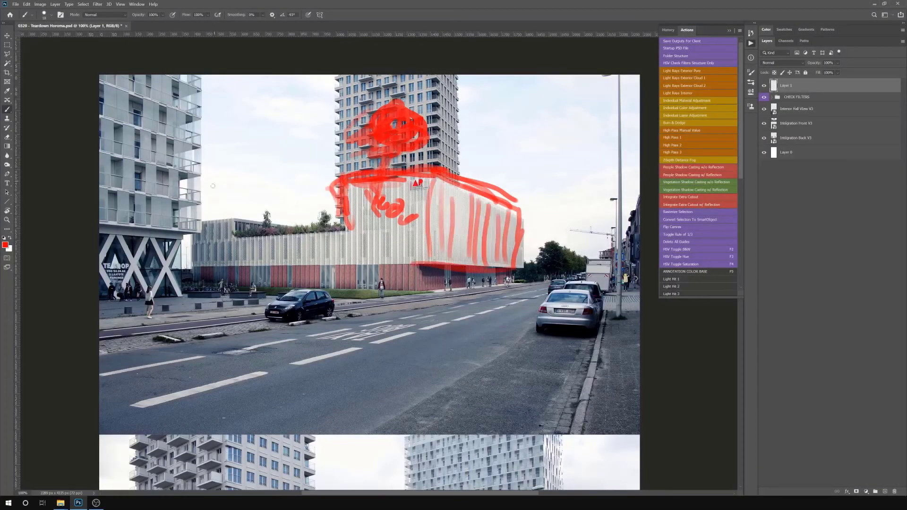
# Sketch red test strokes on the building, sky, sidewalk and parked car, then clear the layer
pyautogui.moveTo(210, 169); pyautogui.dragTo(206, 236)
pyautogui.moveTo(434, 189); pyautogui.dragTo(439, 190)
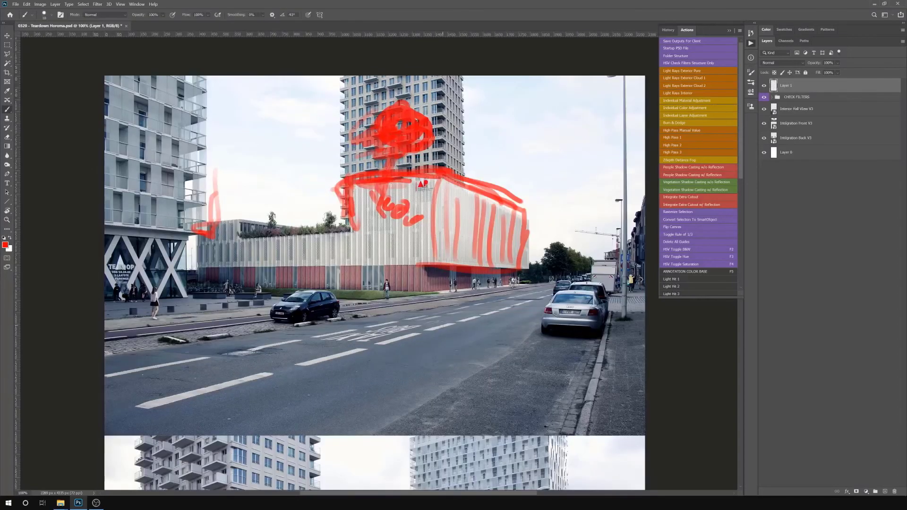
pyautogui.moveTo(526, 208)
pyautogui.mouseDown()
pyautogui.moveTo(524, 264)
pyautogui.moveTo(523, 250)
pyautogui.mouseUp()
pyautogui.moveTo(491, 135)
pyautogui.mouseDown()
pyautogui.moveTo(558, 140)
pyautogui.moveTo(544, 134)
pyautogui.moveTo(543, 144)
pyautogui.mouseUp()
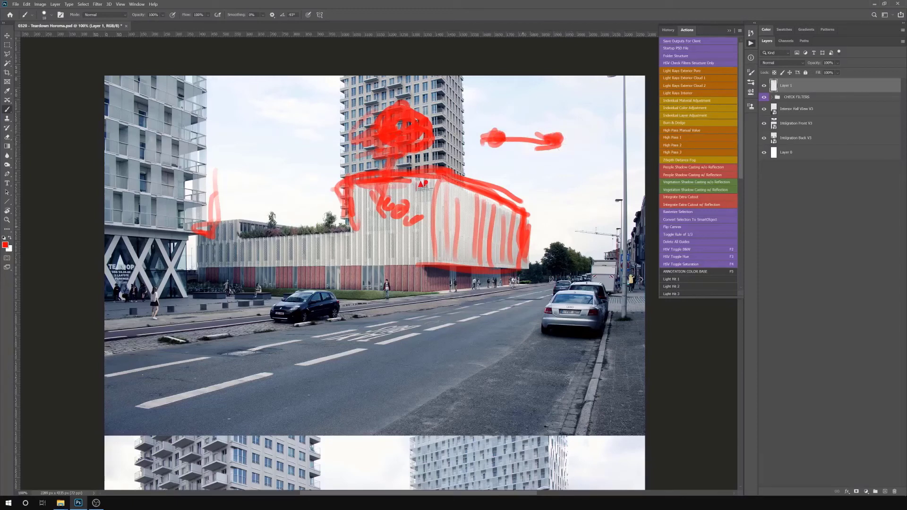
pyautogui.moveTo(468, 293); pyautogui.dragTo(331, 316)
pyautogui.moveTo(588, 295); pyautogui.dragTo(560, 333)
pyautogui.moveTo(396, 308); pyautogui.dragTo(355, 316)
pyautogui.hotkey('ctrl', 'a')
pyautogui.press('Delete')
pyautogui.hotkey('ctrl', 'd')
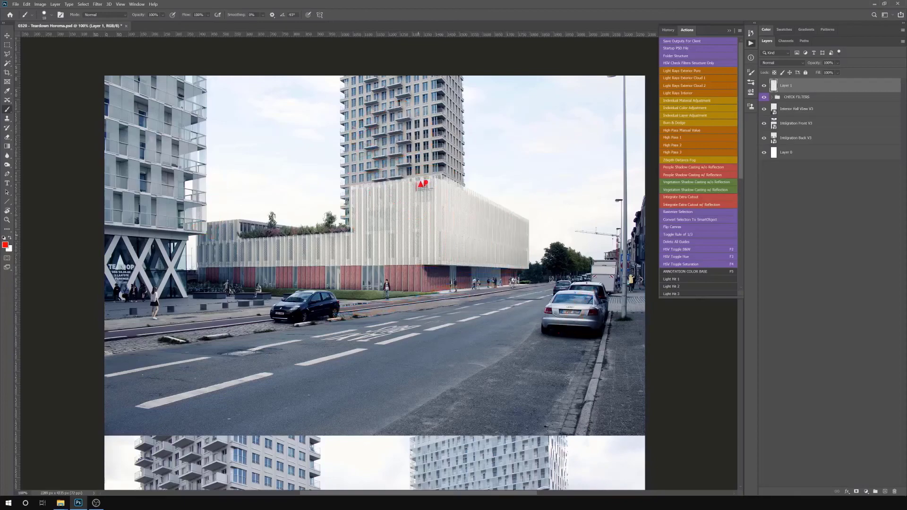
# Scribble red zigzags and loops in the sky and outline the building's top and facade
pyautogui.moveTo(496, 137); pyautogui.dragTo(610, 128)
pyautogui.moveTo(515, 175); pyautogui.dragTo(557, 227)
pyautogui.moveTo(295, 134)
pyautogui.mouseDown()
pyautogui.moveTo(312, 138)
pyautogui.moveTo(332, 112)
pyautogui.mouseUp()
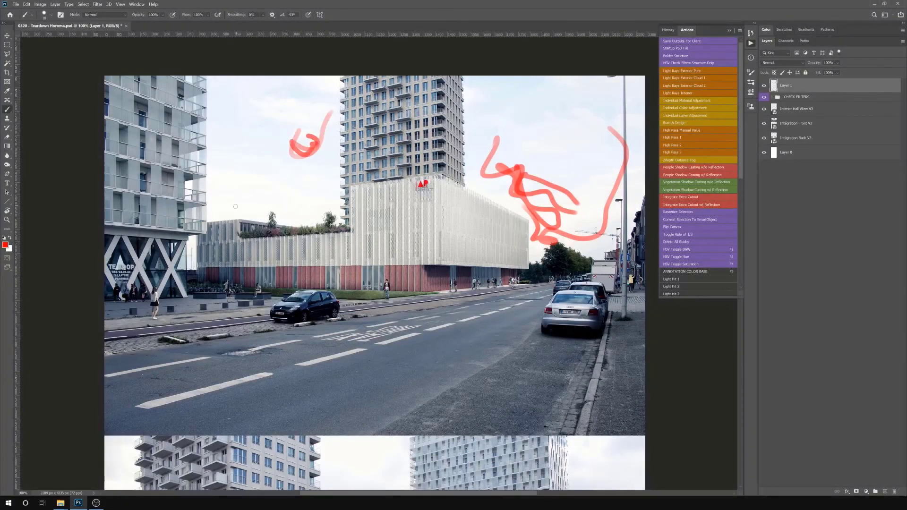
pyautogui.moveTo(501, 132)
pyautogui.mouseDown()
pyautogui.moveTo(475, 179)
pyautogui.moveTo(515, 189)
pyautogui.mouseUp()
pyautogui.moveTo(562, 118); pyautogui.dragTo(548, 156)
pyautogui.moveTo(344, 186)
pyautogui.mouseDown()
pyautogui.moveTo(501, 194)
pyautogui.moveTo(525, 269)
pyautogui.moveTo(434, 267)
pyautogui.mouseUp()
pyautogui.moveTo(421, 230); pyautogui.dragTo(423, 253)
pyautogui.moveTo(423, 198); pyautogui.dragTo(421, 219)
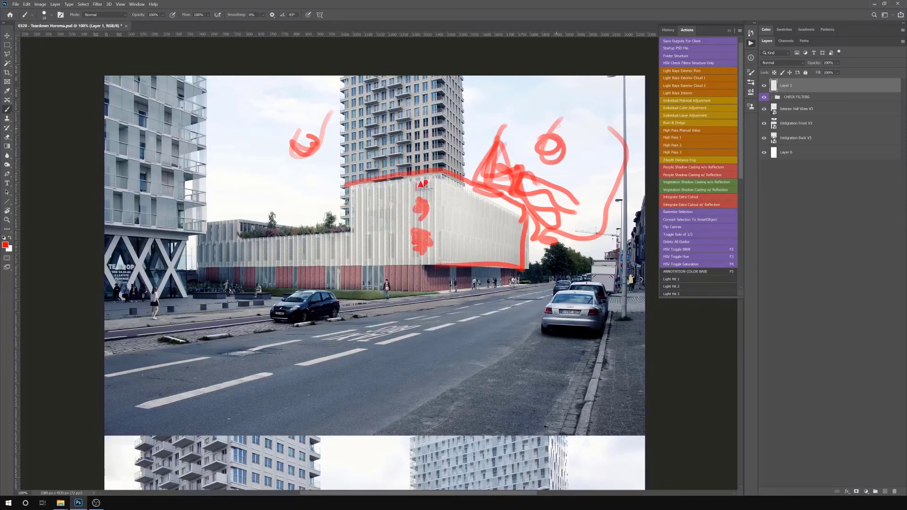
pyautogui.moveTo(607, 100); pyautogui.dragTo(518, 174)
pyautogui.moveTo(350, 234); pyautogui.dragTo(387, 239)
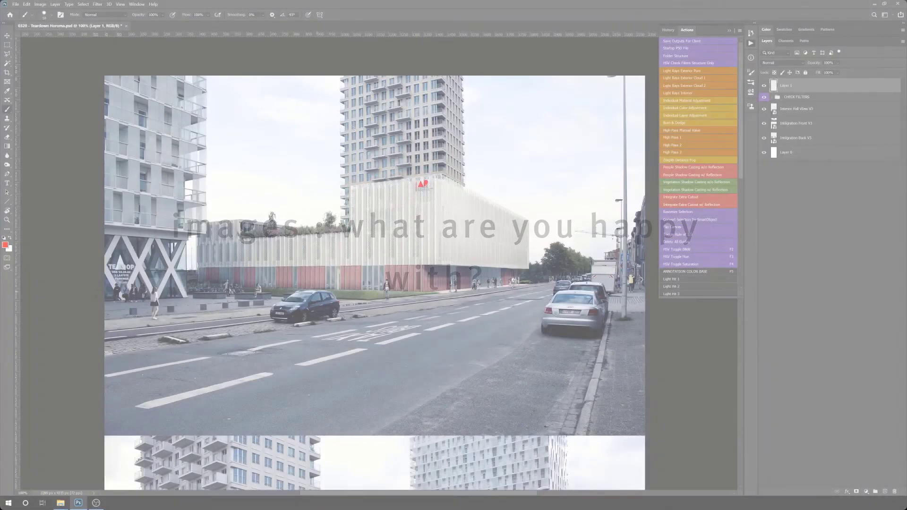
# Dab short vertical red strokes across the central building's facade
pyautogui.moveTo(372, 233)
pyautogui.mouseDown()
pyautogui.moveTo(371, 256)
pyautogui.moveTo(389, 258)
pyautogui.mouseUp()
pyautogui.moveTo(411, 237); pyautogui.dragTo(409, 255)
pyautogui.moveTo(422, 231); pyautogui.dragTo(420, 251)
pyautogui.moveTo(440, 232)
pyautogui.mouseDown()
pyautogui.moveTo(439, 250)
pyautogui.moveTo(451, 255)
pyautogui.mouseUp()
pyautogui.moveTo(465, 236); pyautogui.dragTo(462, 259)
pyautogui.moveTo(477, 240)
pyautogui.mouseDown()
pyautogui.moveTo(472, 261)
pyautogui.moveTo(501, 266)
pyautogui.mouseUp()
pyautogui.moveTo(528, 246); pyautogui.dragTo(524, 263)
pyautogui.keyDown('alt'); pyautogui.scroll(-1, 391, 162); pyautogui.keyUp('alt')
pyautogui.moveTo(373, 205)
pyautogui.mouseDown()
pyautogui.moveTo(373, 223)
pyautogui.moveTo(384, 223)
pyautogui.mouseUp()
pyautogui.moveTo(403, 198); pyautogui.dragTo(402, 226)
pyautogui.moveTo(410, 210); pyautogui.dragTo(421, 221)
pyautogui.moveTo(444, 208); pyautogui.dragTo(444, 222)
# Trace the building's top edge, tower and facade in red, then clear the layer
pyautogui.moveTo(363, 207)
pyautogui.mouseDown()
pyautogui.moveTo(425, 232)
pyautogui.moveTo(378, 215)
pyautogui.mouseUp()
pyautogui.moveTo(363, 180)
pyautogui.mouseDown()
pyautogui.moveTo(364, 217)
pyautogui.moveTo(493, 208)
pyautogui.mouseUp()
pyautogui.moveTo(472, 145)
pyautogui.mouseDown()
pyautogui.moveTo(506, 152)
pyautogui.moveTo(525, 177)
pyautogui.mouseUp()
pyautogui.moveTo(416, 140)
pyautogui.mouseDown()
pyautogui.moveTo(391, 156)
pyautogui.moveTo(361, 221)
pyautogui.mouseUp()
pyautogui.moveTo(349, 186)
pyautogui.mouseDown()
pyautogui.moveTo(492, 208)
pyautogui.moveTo(515, 271)
pyautogui.mouseUp()
pyautogui.moveTo(505, 261); pyautogui.dragTo(430, 260)
pyautogui.moveTo(376, 203); pyautogui.dragTo(421, 183)
pyautogui.moveTo(411, 203); pyautogui.dragTo(503, 220)
pyautogui.hotkey('ctrl', 'a')
pyautogui.press('Delete')
# Circle the building and car in red, and mark the sky, road and low building's roof
pyautogui.moveTo(359, 175); pyautogui.dragTo(350, 141)
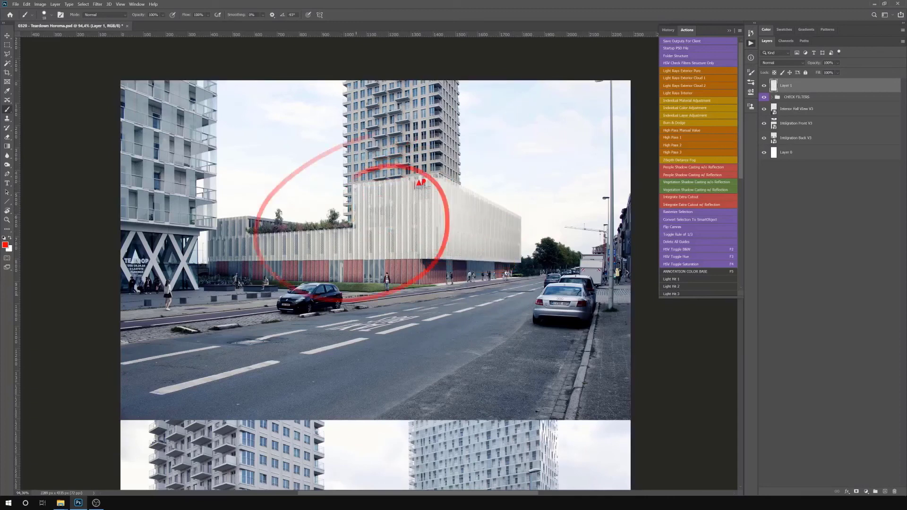
pyautogui.moveTo(270, 248); pyautogui.dragTo(286, 261)
pyautogui.moveTo(524, 155); pyautogui.dragTo(564, 134)
pyautogui.moveTo(470, 142); pyautogui.dragTo(524, 245)
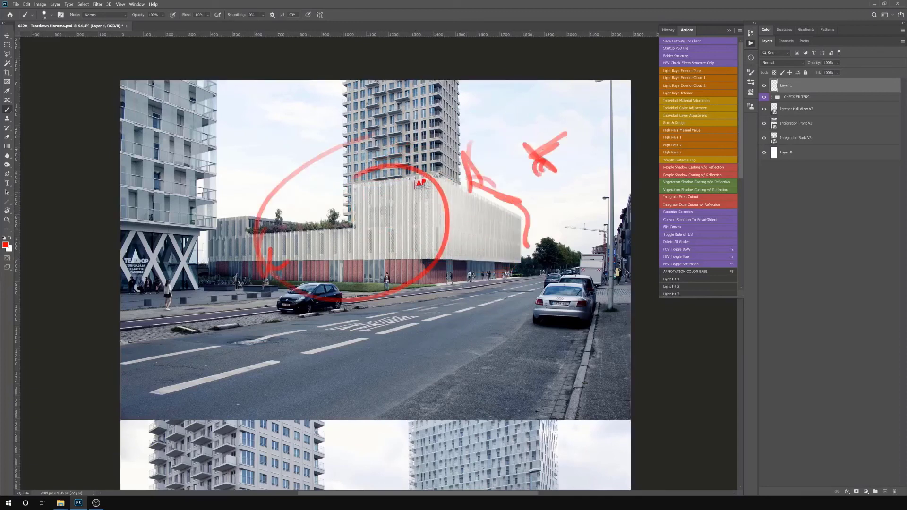
pyautogui.moveTo(538, 165)
pyautogui.mouseDown()
pyautogui.moveTo(565, 302)
pyautogui.moveTo(264, 312)
pyautogui.mouseUp()
pyautogui.moveTo(207, 276); pyautogui.dragTo(274, 208)
pyautogui.moveTo(359, 177)
pyautogui.mouseDown()
pyautogui.moveTo(361, 231)
pyautogui.moveTo(324, 257)
pyautogui.mouseUp()
# Add red ticks, a cross and a base line on the facade, then wipe the earlier markup
pyautogui.moveTo(344, 239); pyautogui.dragTo(345, 257)
pyautogui.moveTo(411, 229); pyautogui.dragTo(432, 238)
pyautogui.moveTo(376, 255); pyautogui.dragTo(378, 283)
pyautogui.moveTo(437, 264); pyautogui.dragTo(501, 267)
pyautogui.moveTo(269, 207); pyautogui.dragTo(195, 250)
pyautogui.moveTo(359, 189); pyautogui.dragTo(363, 231)
pyautogui.moveTo(292, 232); pyautogui.dragTo(332, 232)
pyautogui.moveTo(347, 178)
pyautogui.mouseDown()
pyautogui.moveTo(534, 222)
pyautogui.moveTo(418, 298)
pyautogui.mouseUp()
pyautogui.hotkey('ctrl', 'a')
pyautogui.press('Delete')
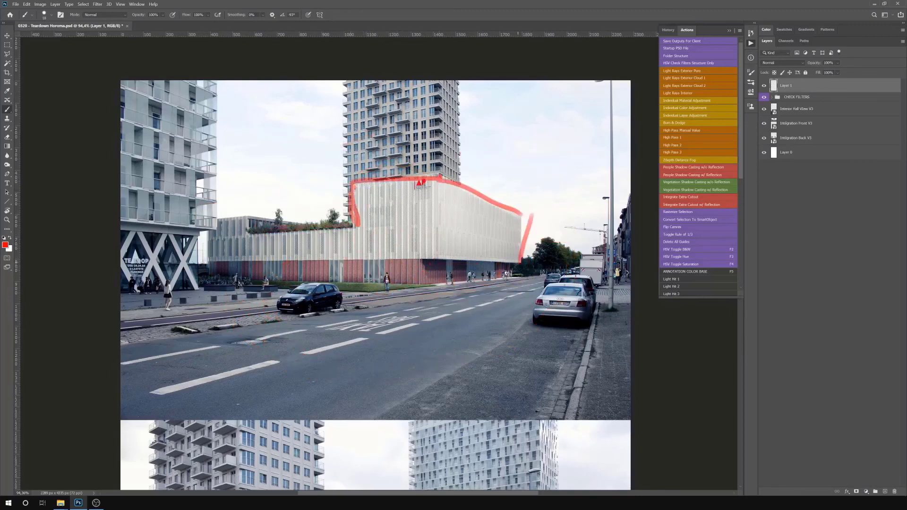